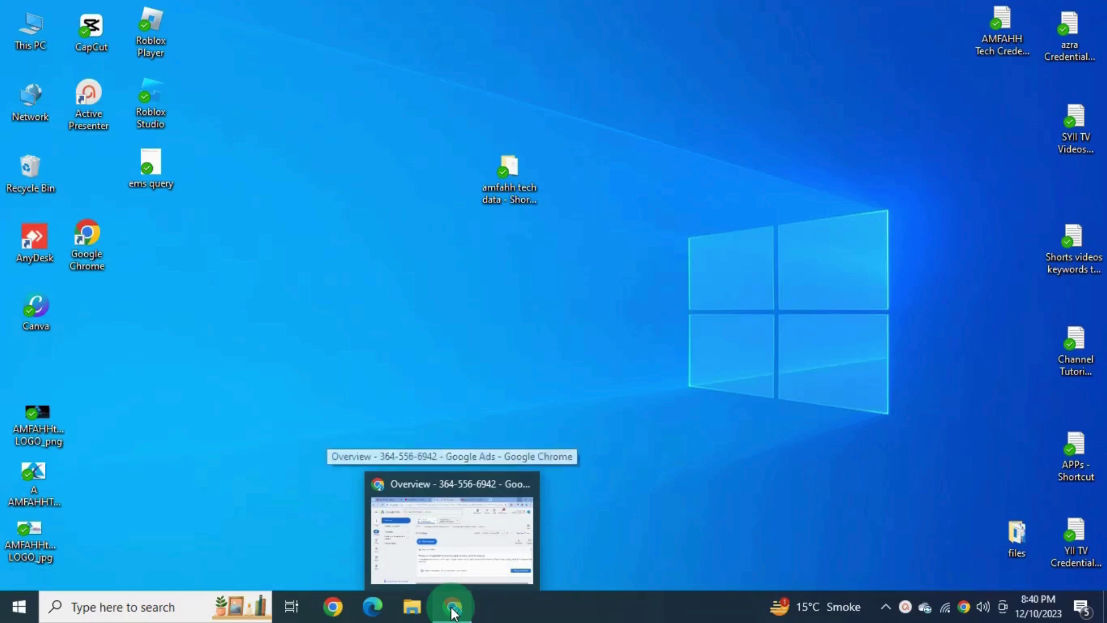
Step: Return to the Google Ads window and open the new billing setup for Pakistan in PKR
left_click(453, 608)
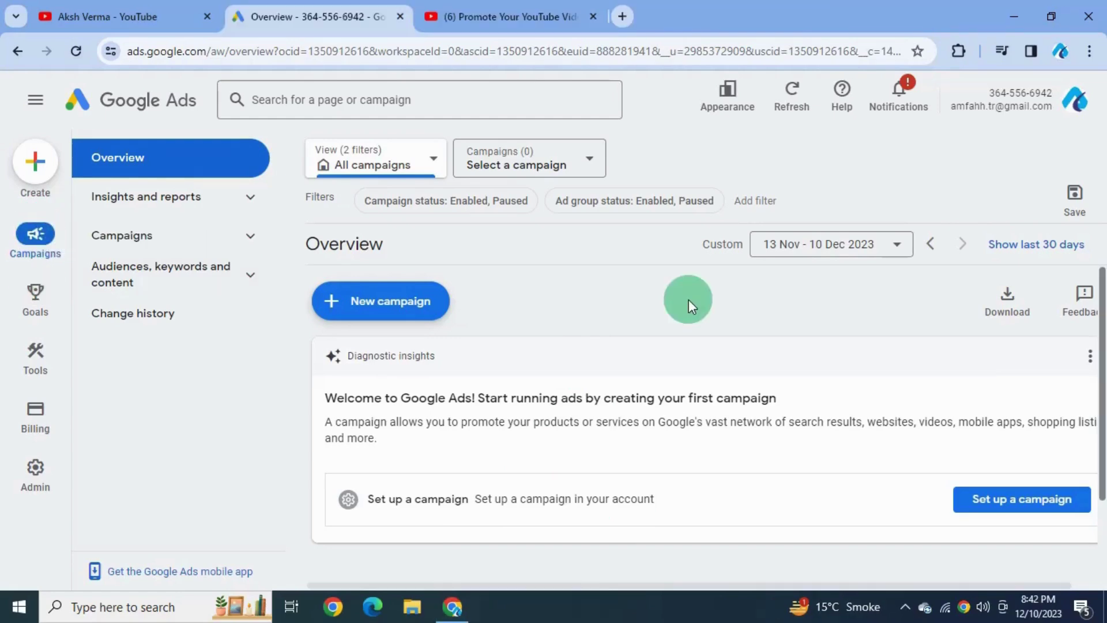
left_click(35, 416)
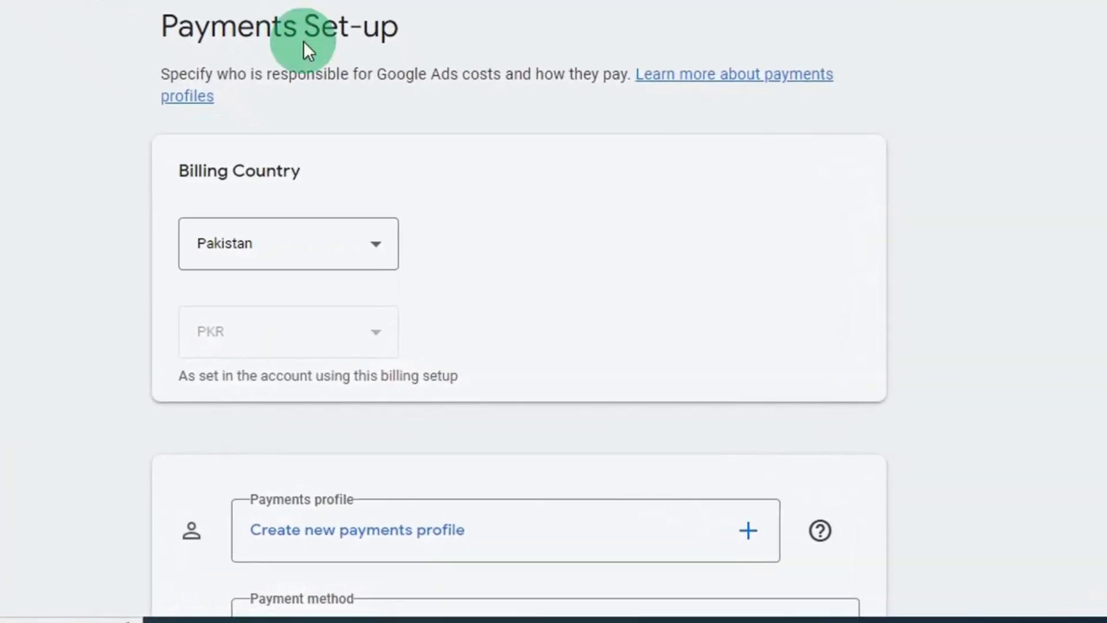
Step: Start creating a new Organisation-type payments profile from the Payments Set-up page
left_click(296, 333)
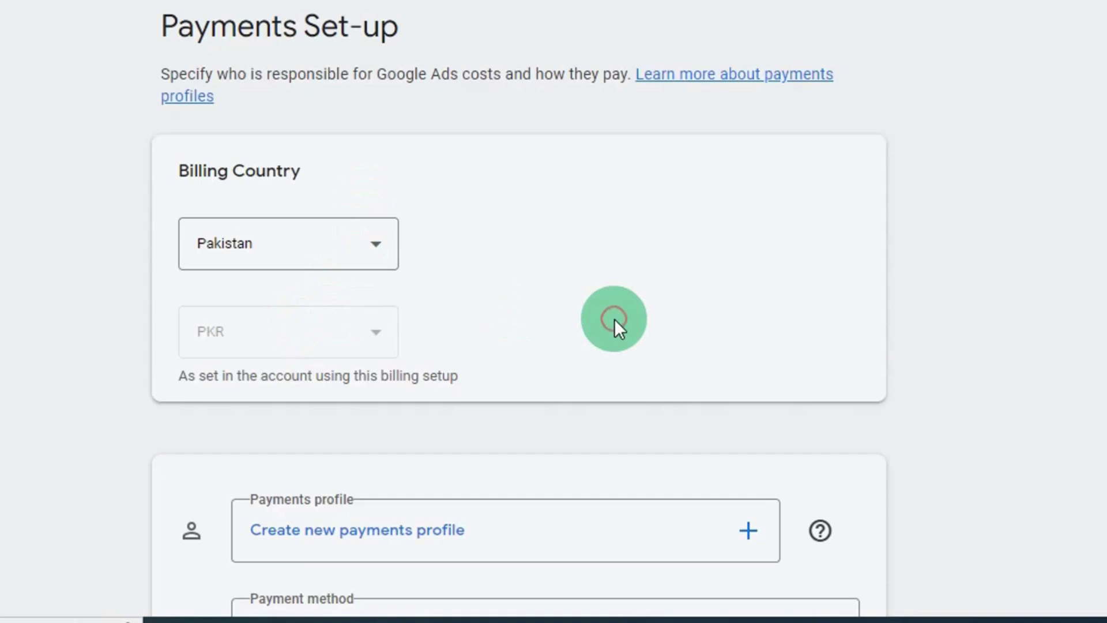
scroll(615, 320, "down", 4)
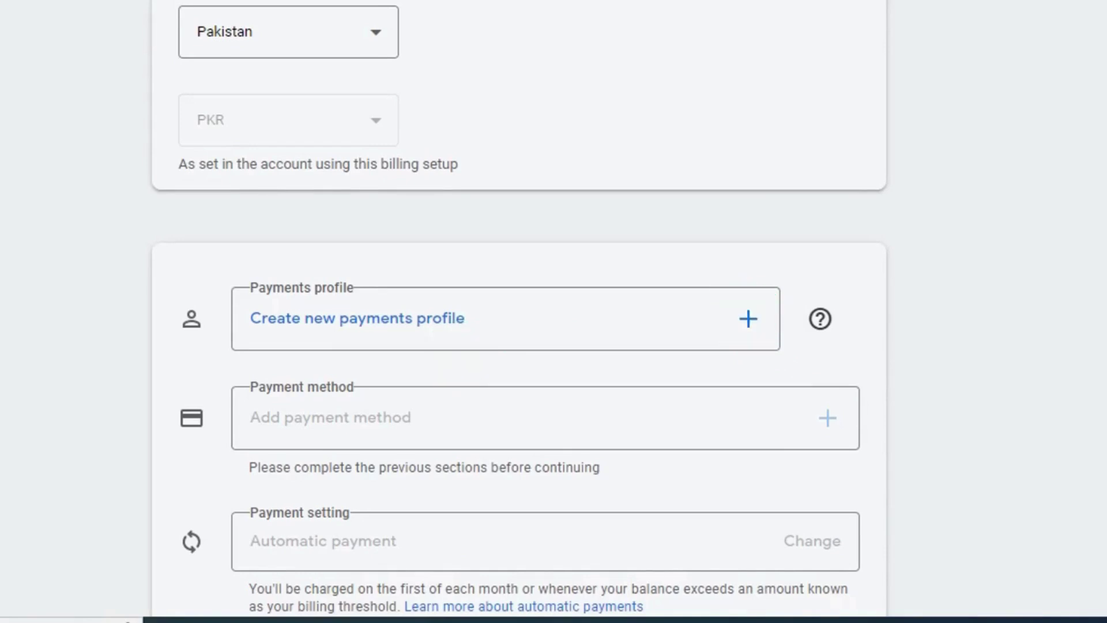
left_click(395, 316)
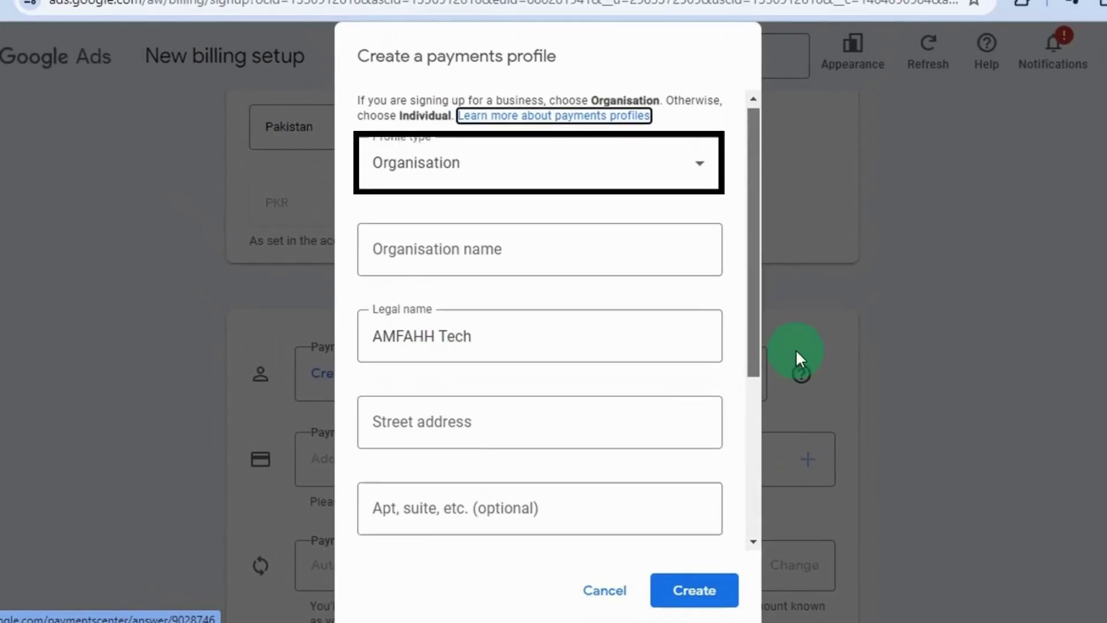
Step: Enter 'AMFAHH TECH' as the organisation name for the payments profile
left_click(540, 250)
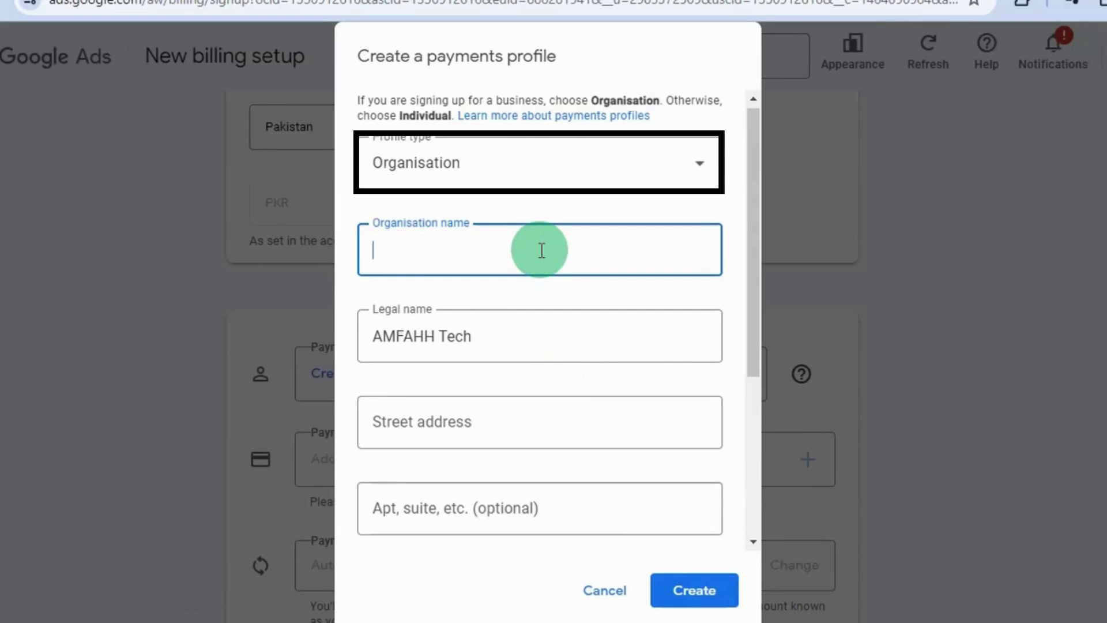
type("a")
key("BackSpace")
type("AM")
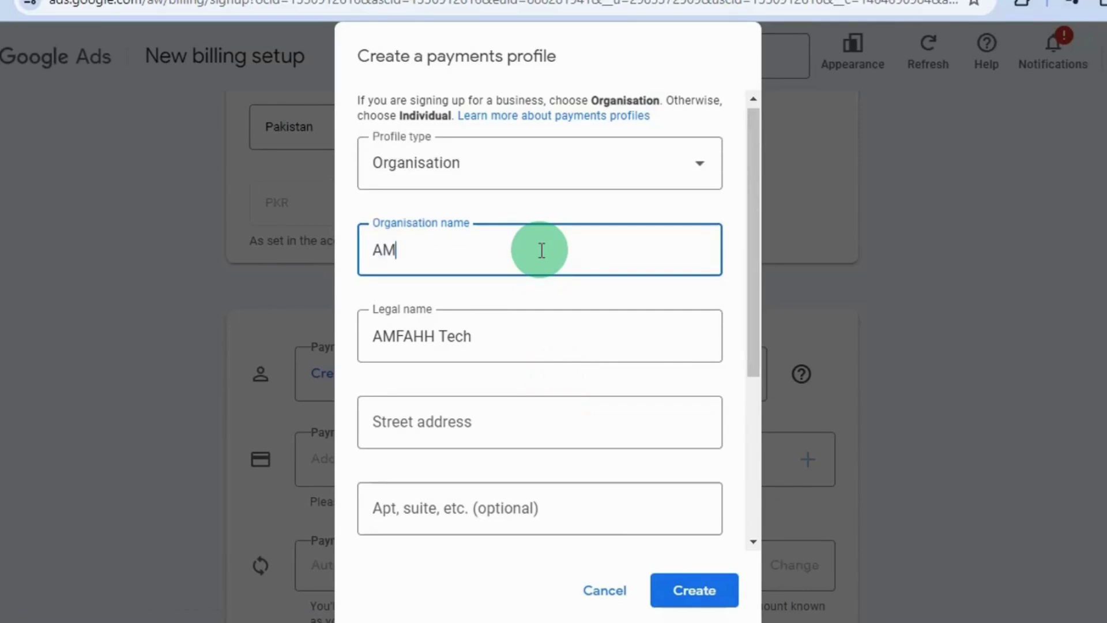
type("FAHH TECH")
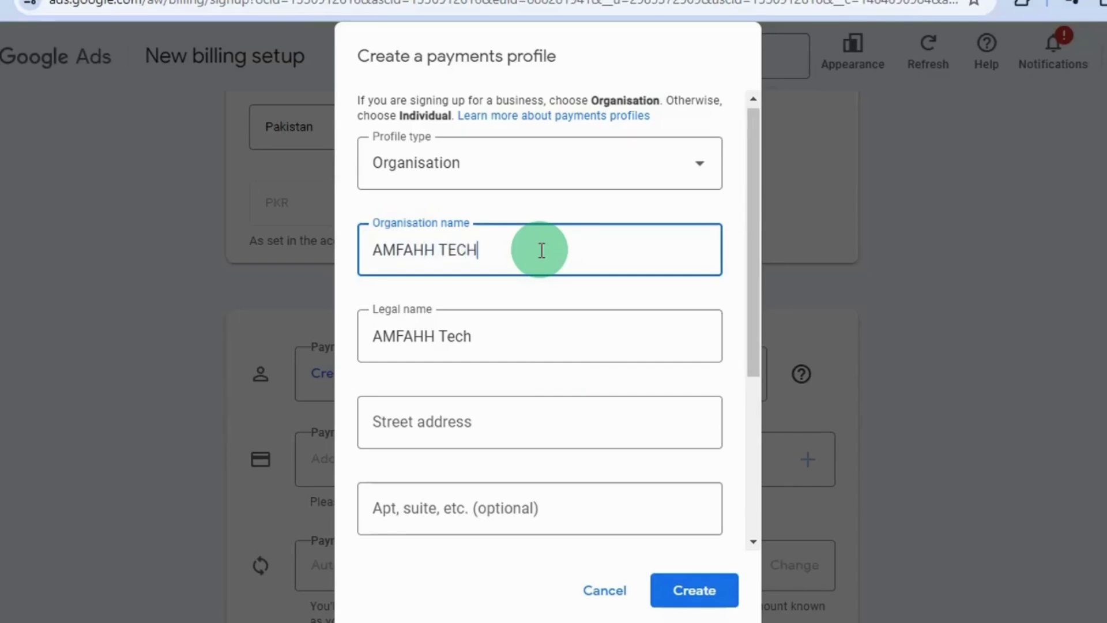
left_click(544, 337)
Step: Fill in the organisation's street address, town and postcode, then create the profile
left_click(555, 408)
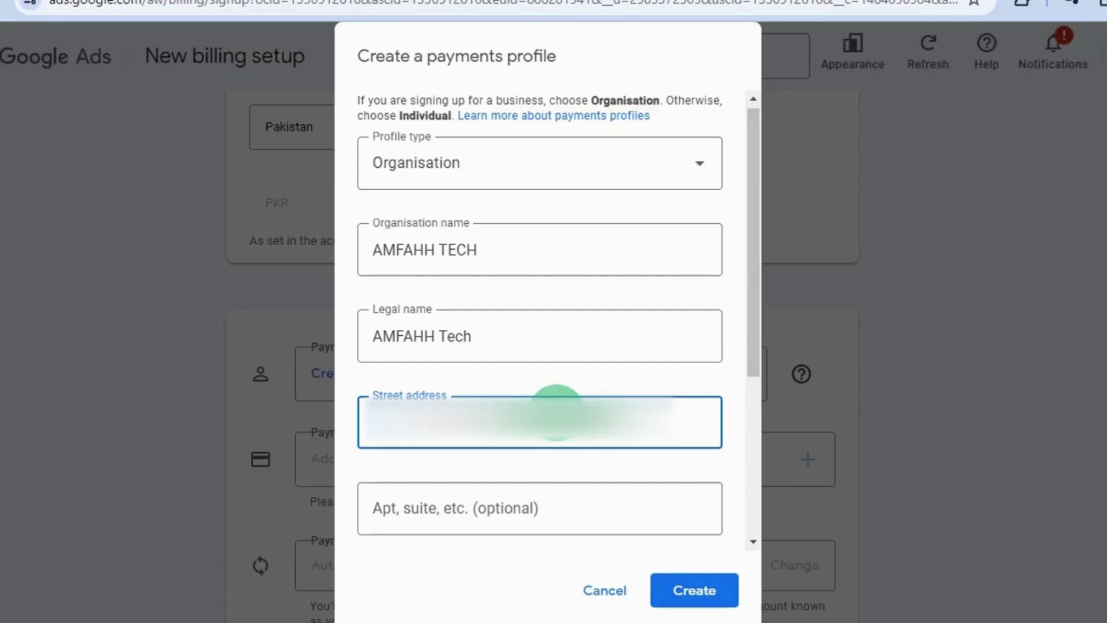
type("E.")
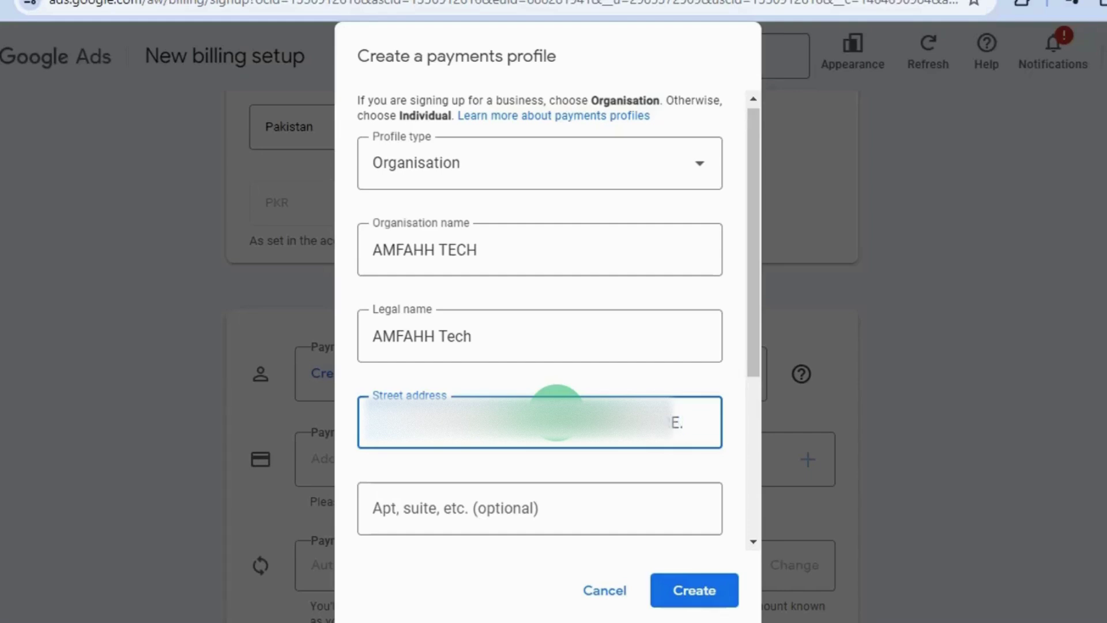
scroll(754, 497, "down", 5)
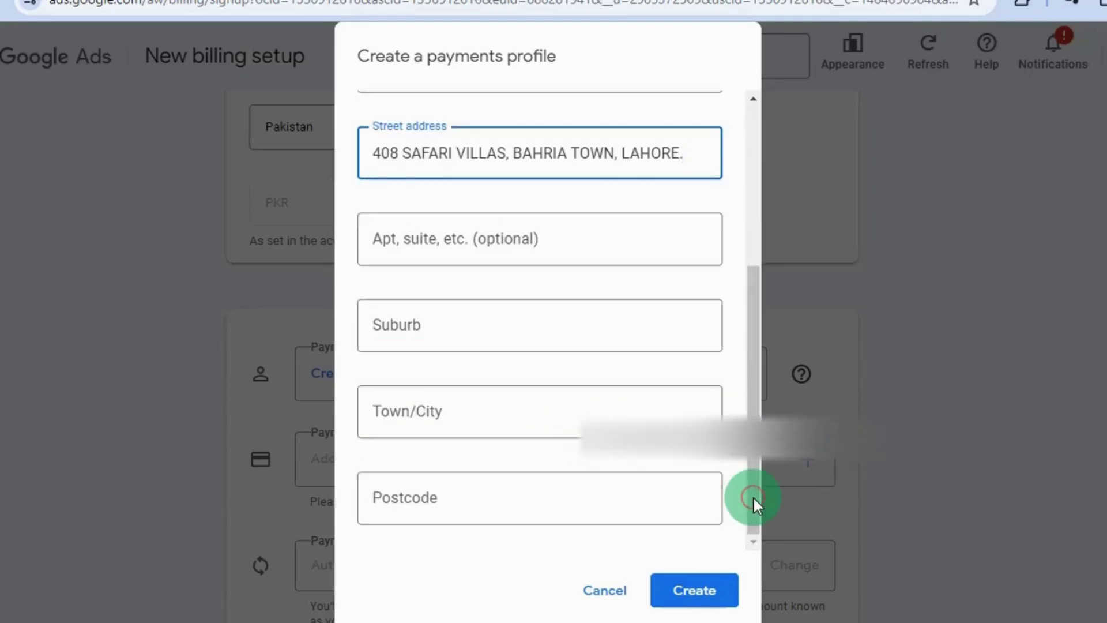
left_click(547, 402)
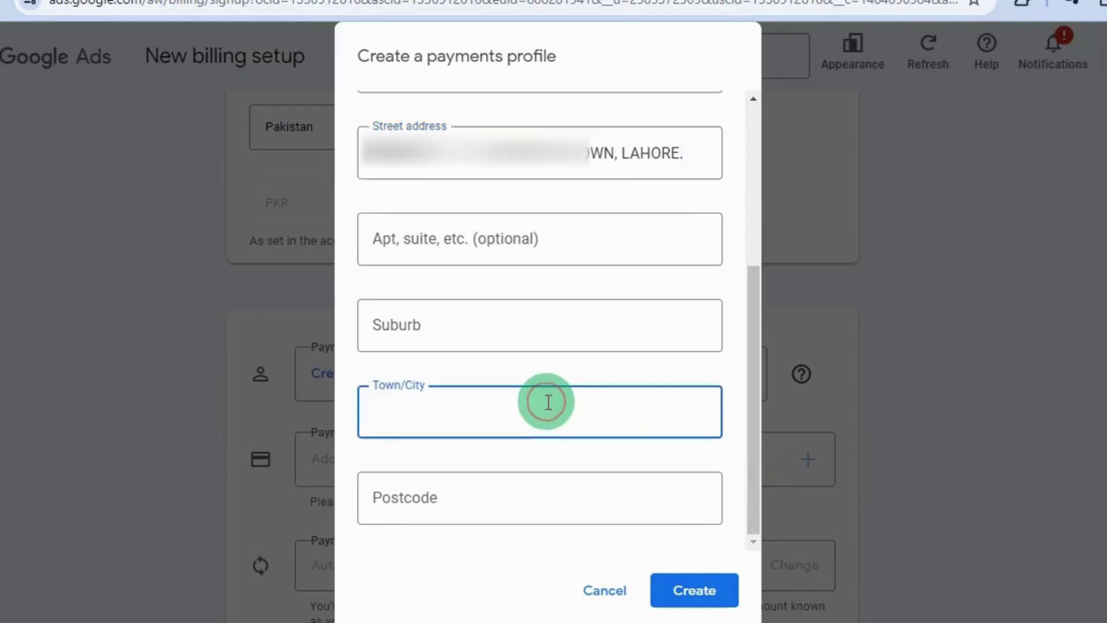
type("LAHORE")
left_click(536, 496)
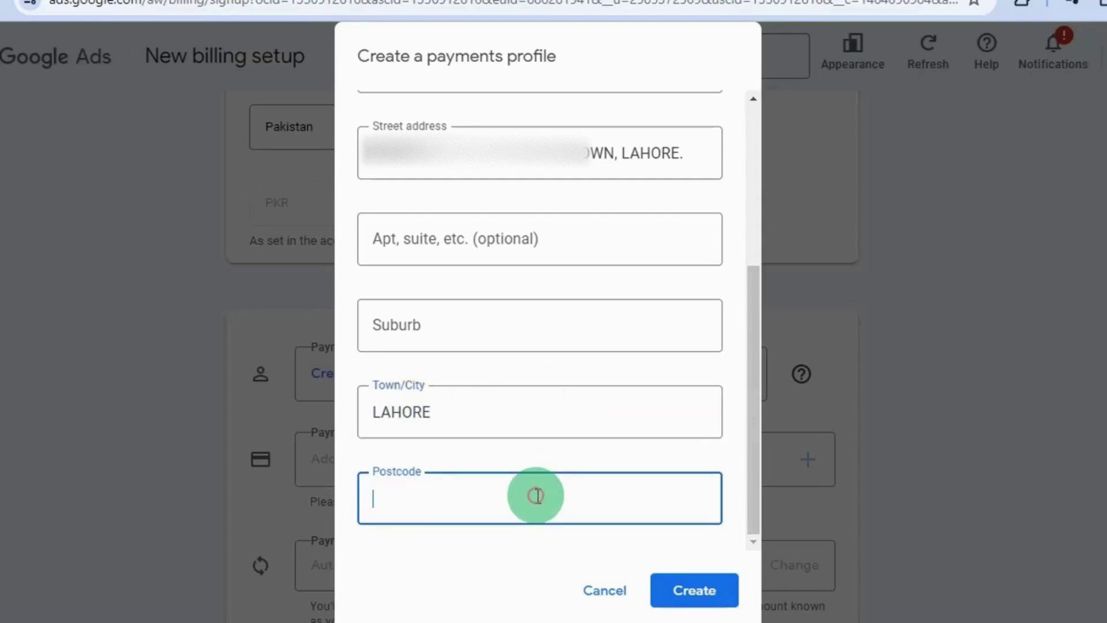
type("54600")
left_click(715, 592)
left_click(694, 592)
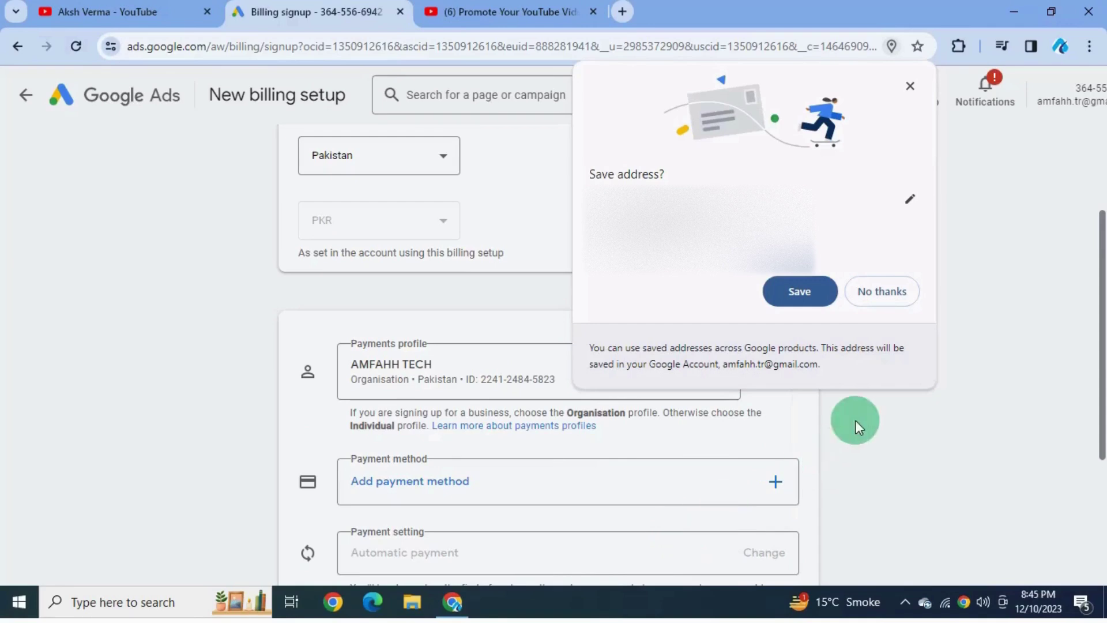
Step: Accept saving the business address and choose to add a credit or debit card
left_click(809, 293)
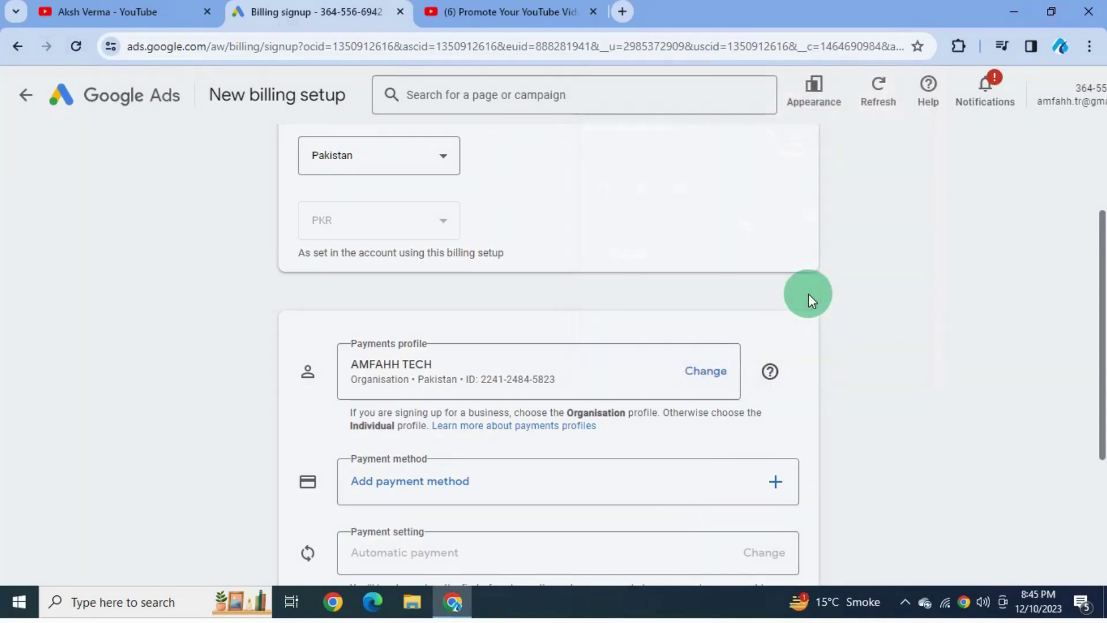
scroll(809, 293, "down", 3)
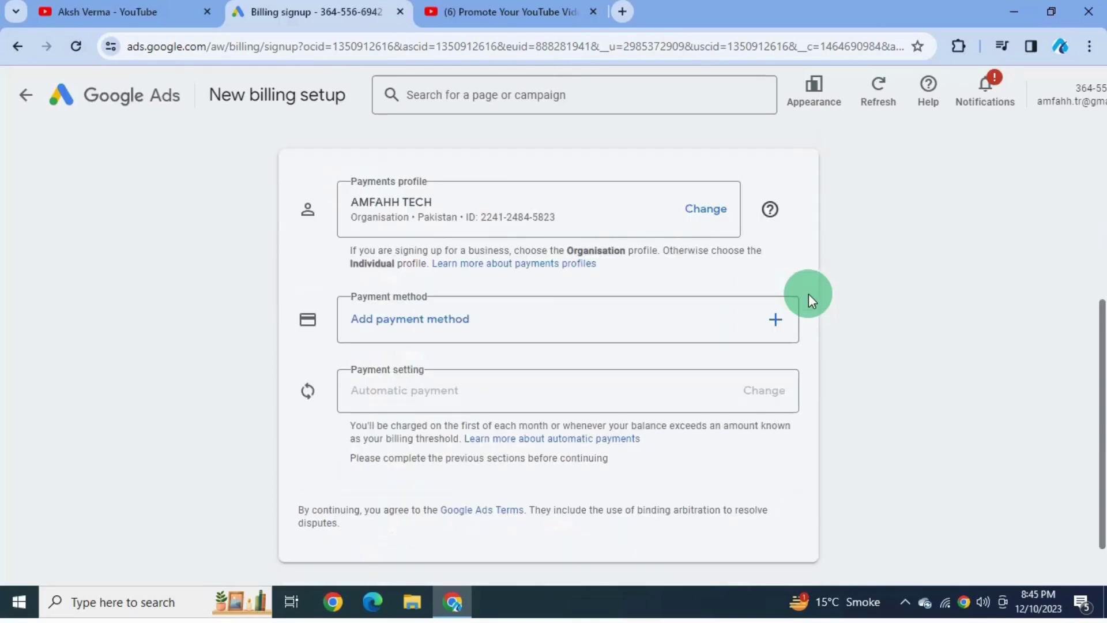
left_click(774, 332)
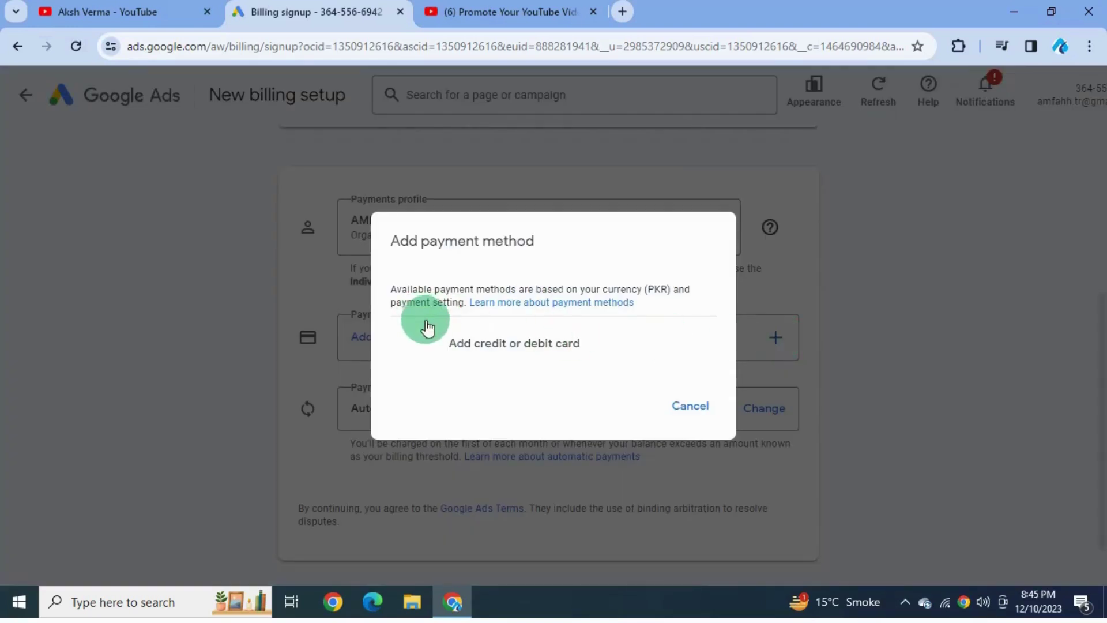
left_click(412, 344)
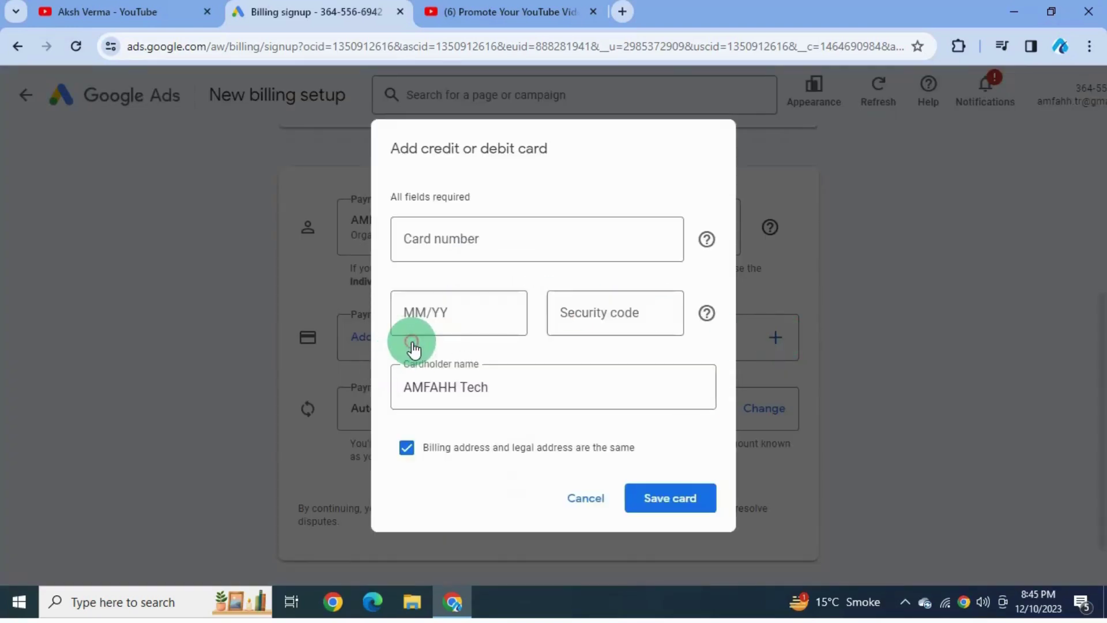
Step: Enter the Visa card's number, expiry date and security code, and save the card
left_click(502, 227)
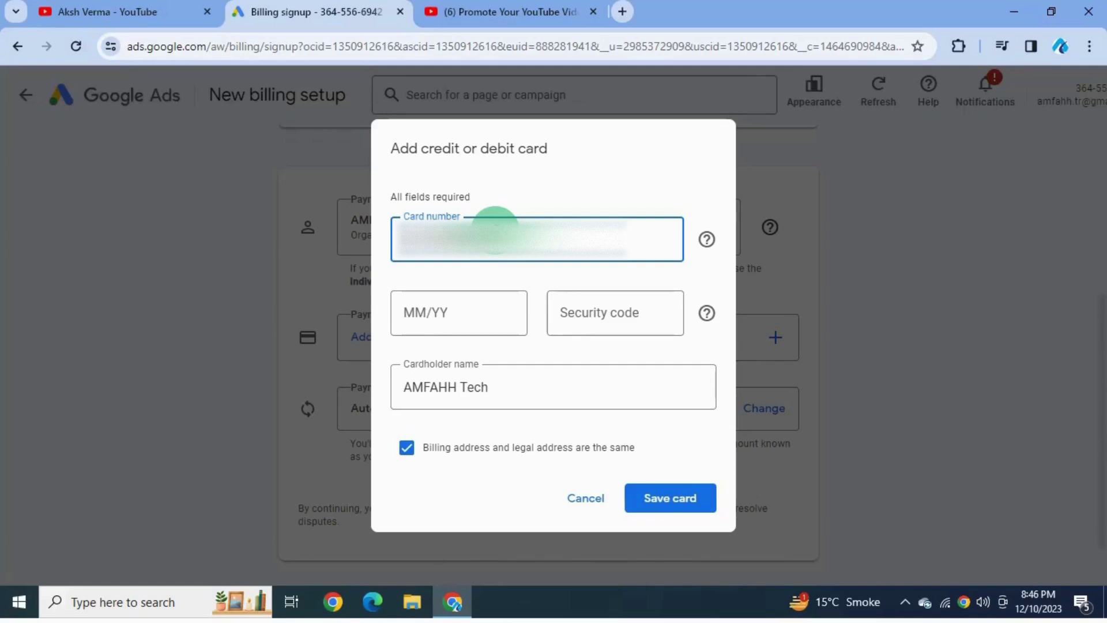
left_click(464, 312)
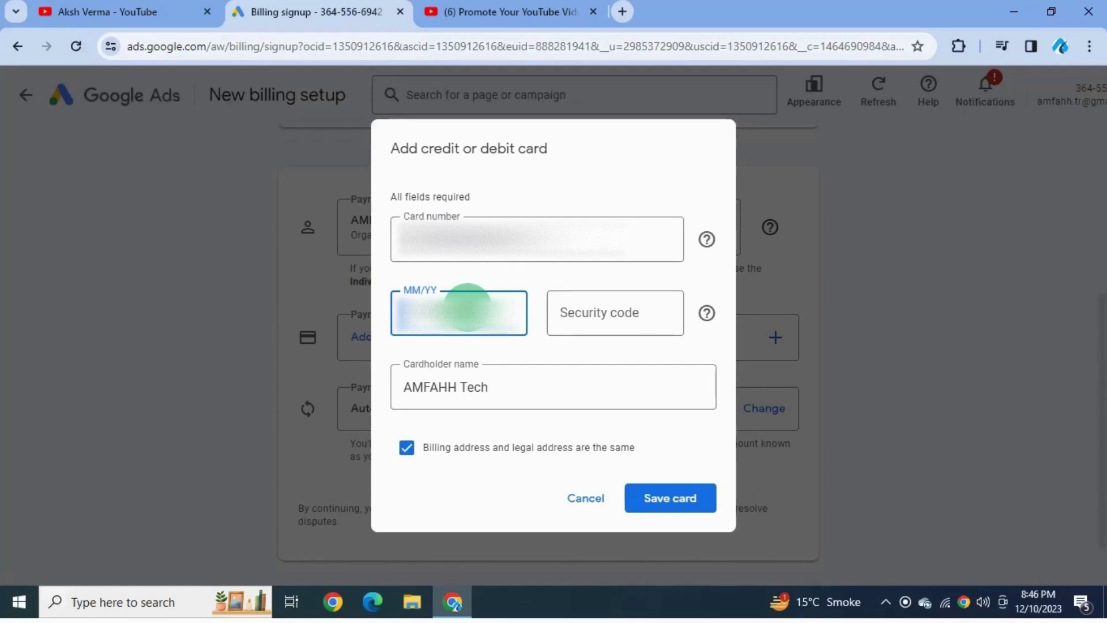
left_click(469, 305)
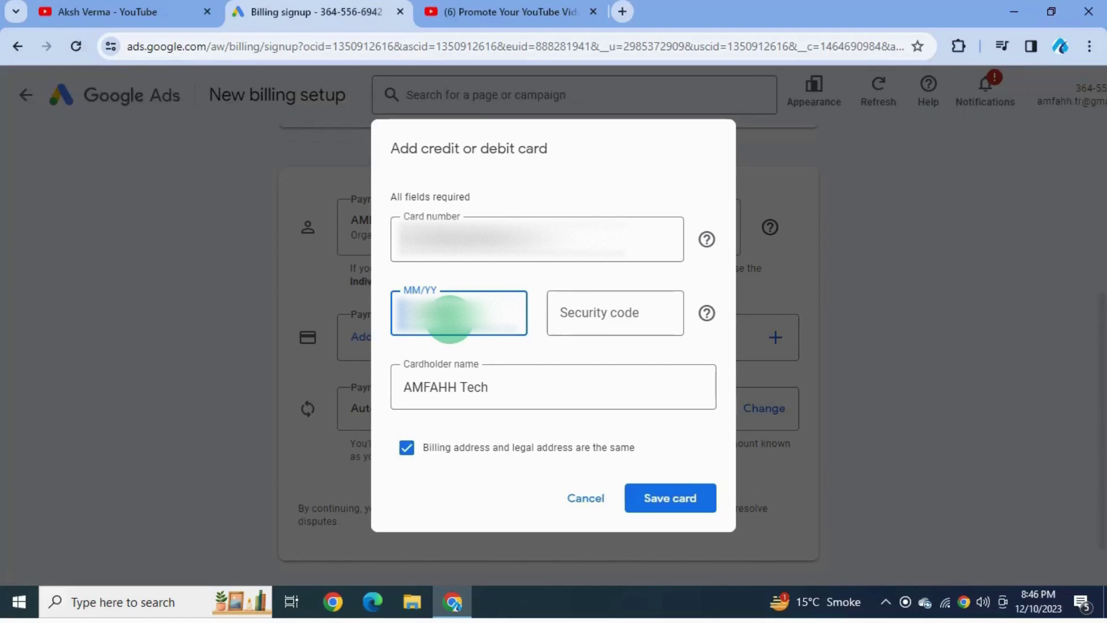
left_click(632, 300)
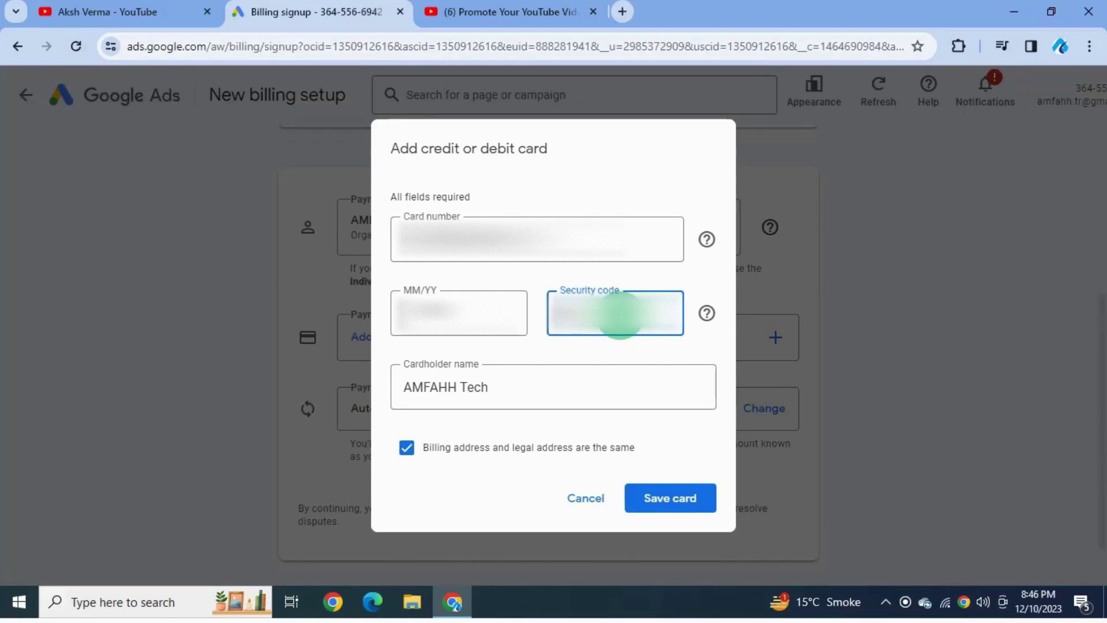
key("Tab")
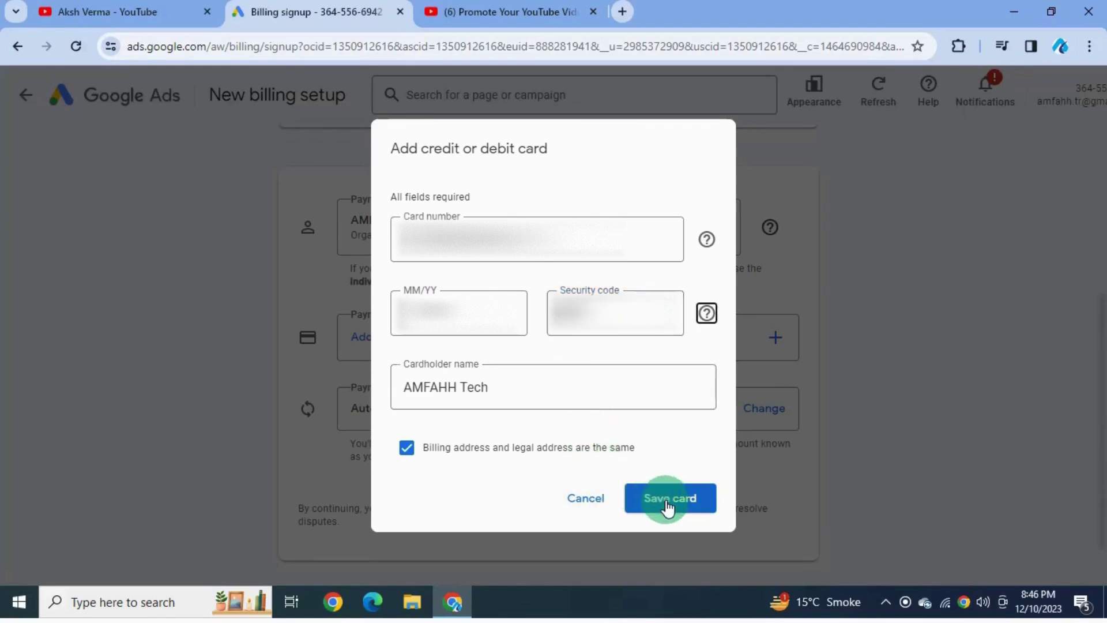
left_click(668, 506)
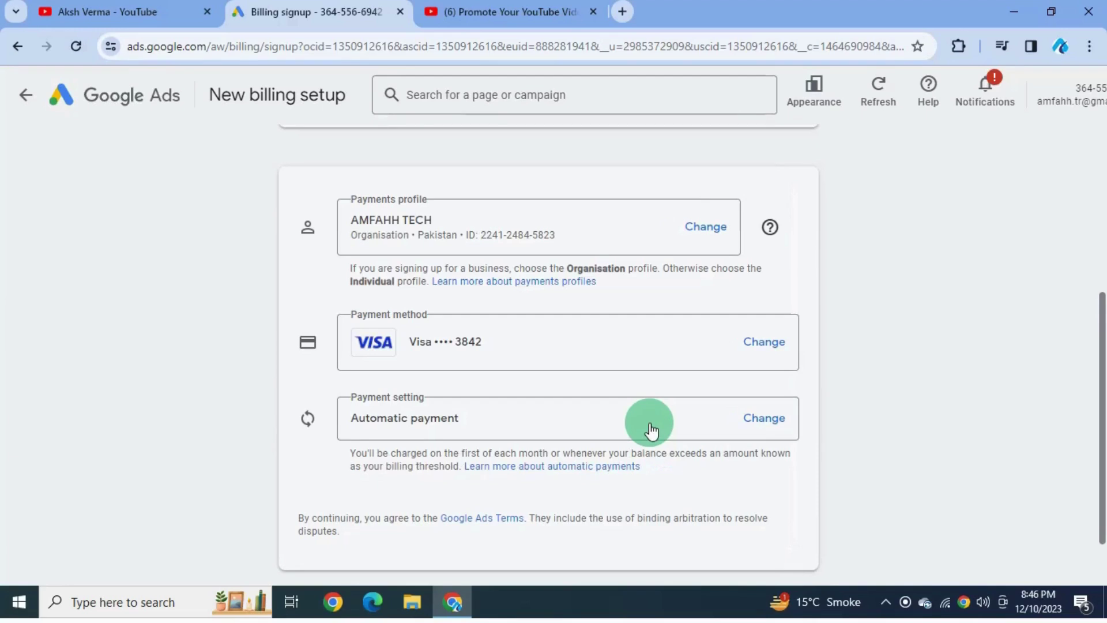
Step: Change the payment setting from automatic to manual payments with a PKR 600 amount
left_click(771, 421)
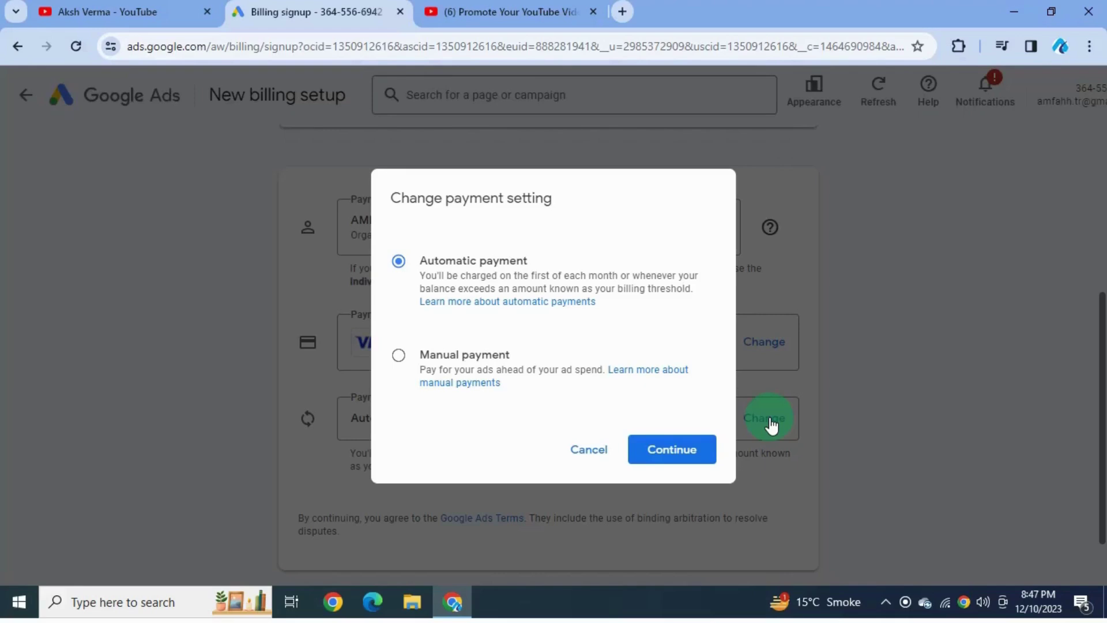
left_click(486, 363)
left_click(662, 458)
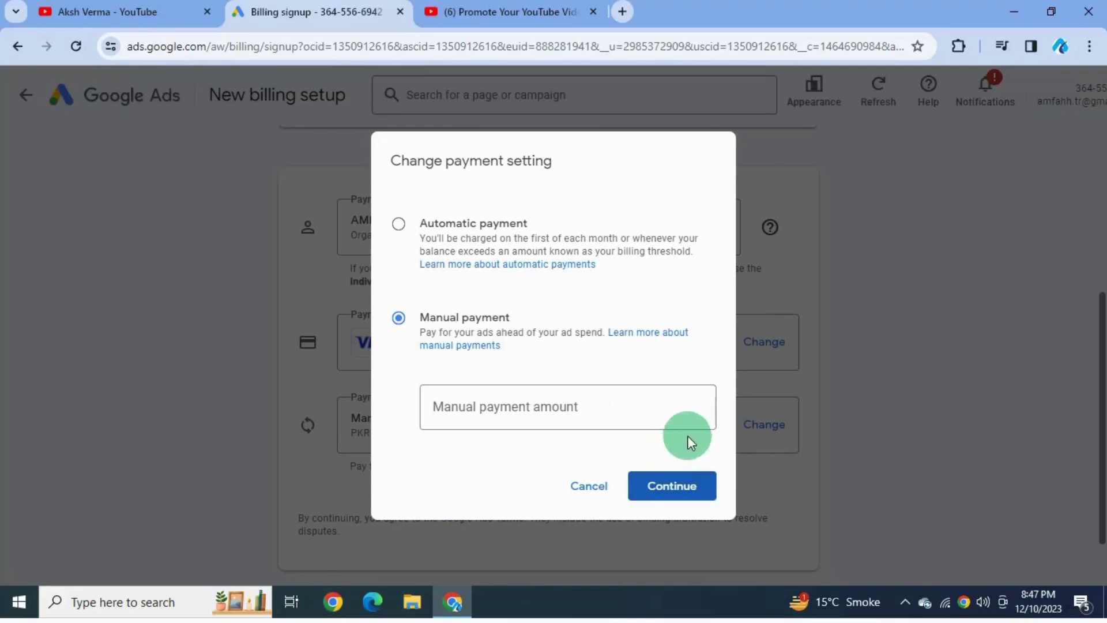
left_click(700, 411)
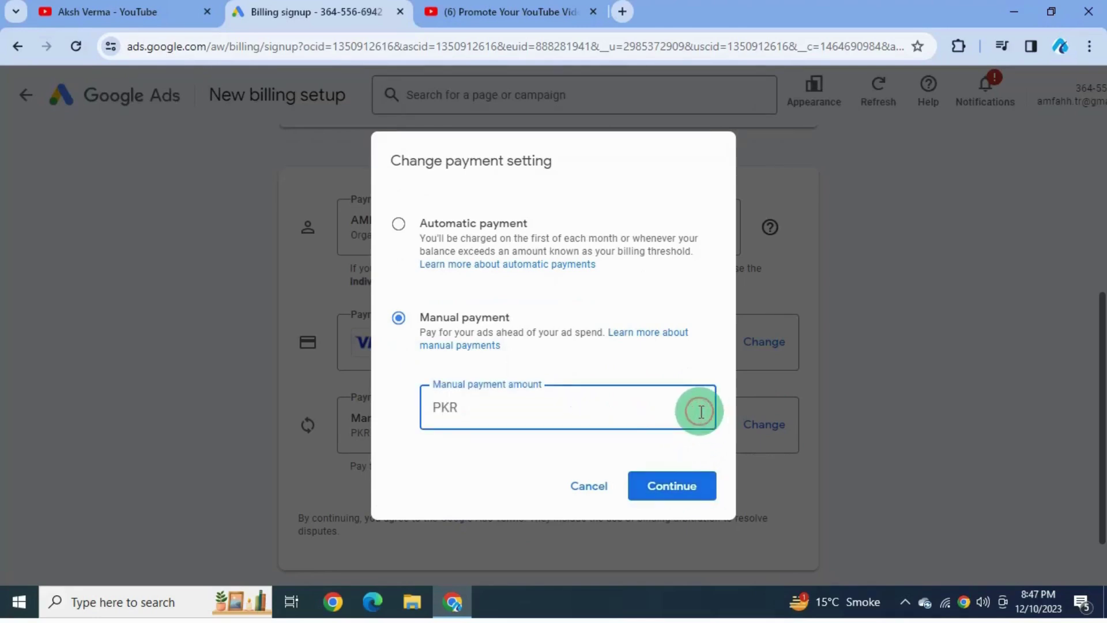
type("5")
key("BackSpace")
type("600")
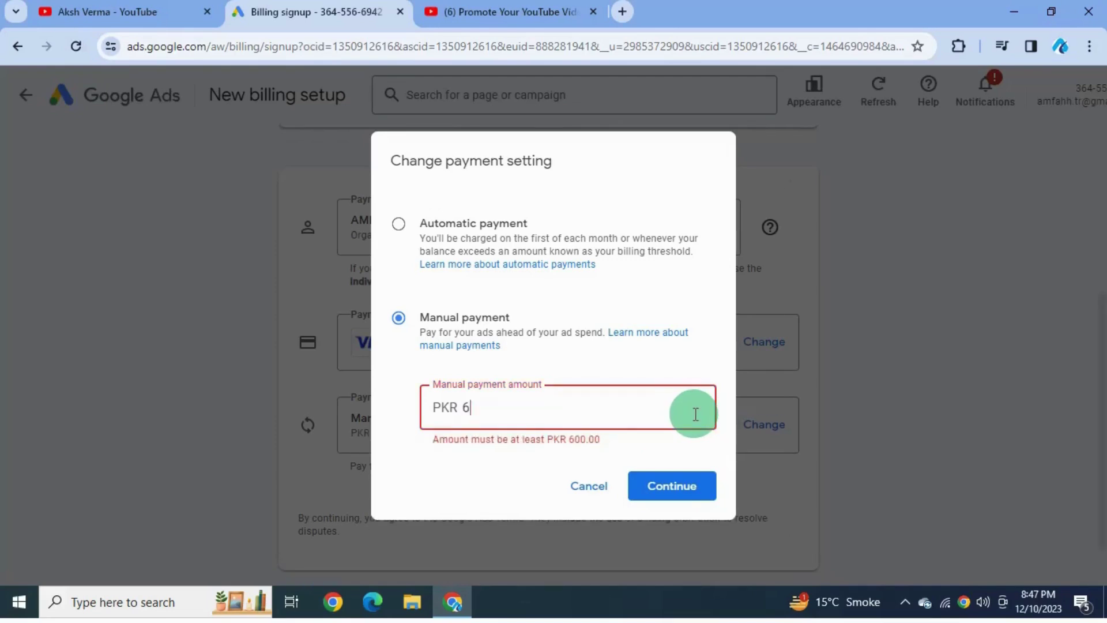
left_click(696, 484)
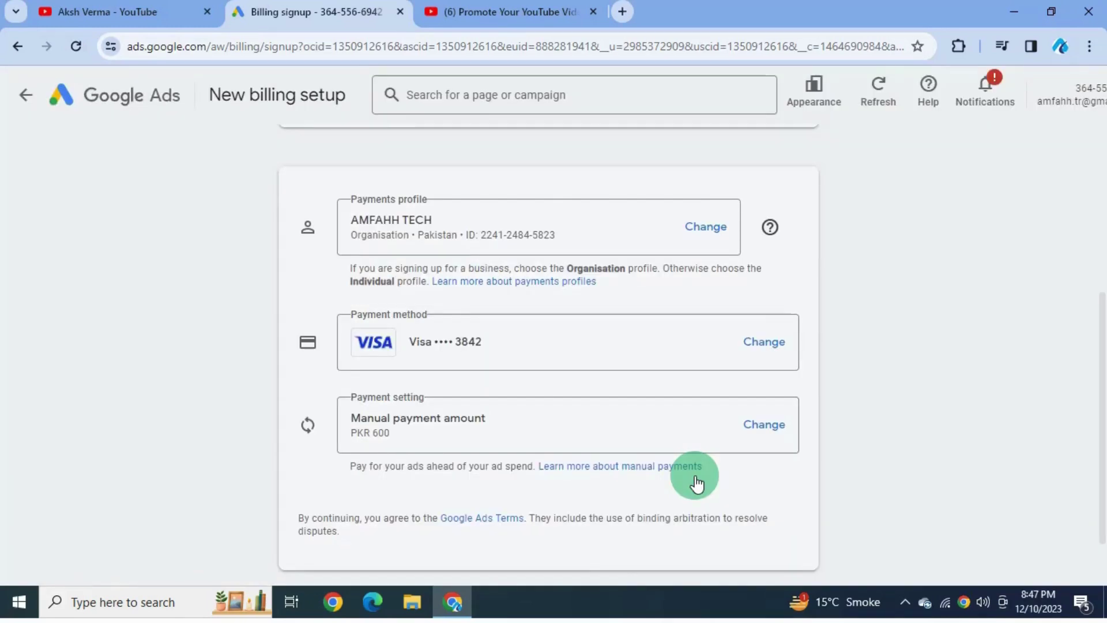
Step: Submit the billing setup and dismiss the Summary intro showing the PKR 600.00 last payment
scroll(696, 483, "down", 1)
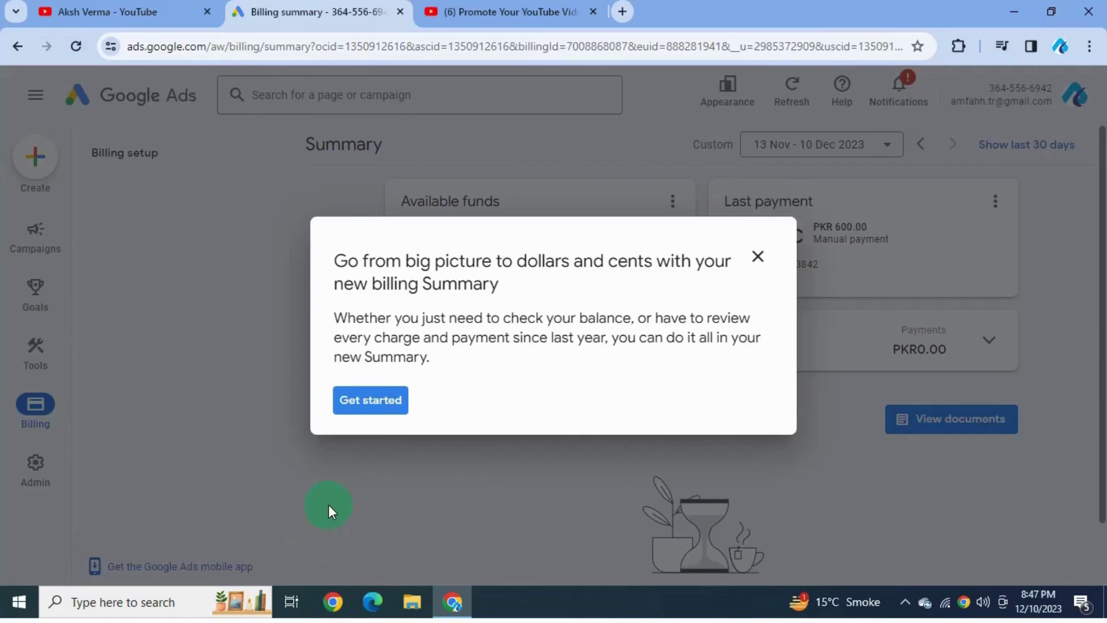
left_click(369, 401)
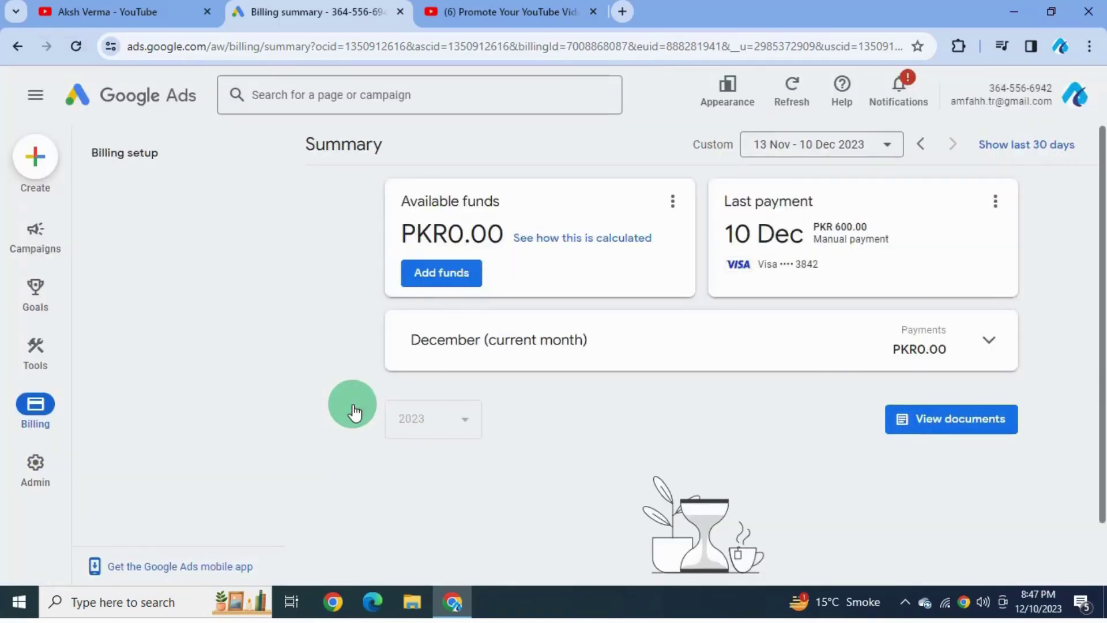
Step: Add PKR 600.00 of funds from the Visa card and acknowledge the successful payment
left_click(442, 273)
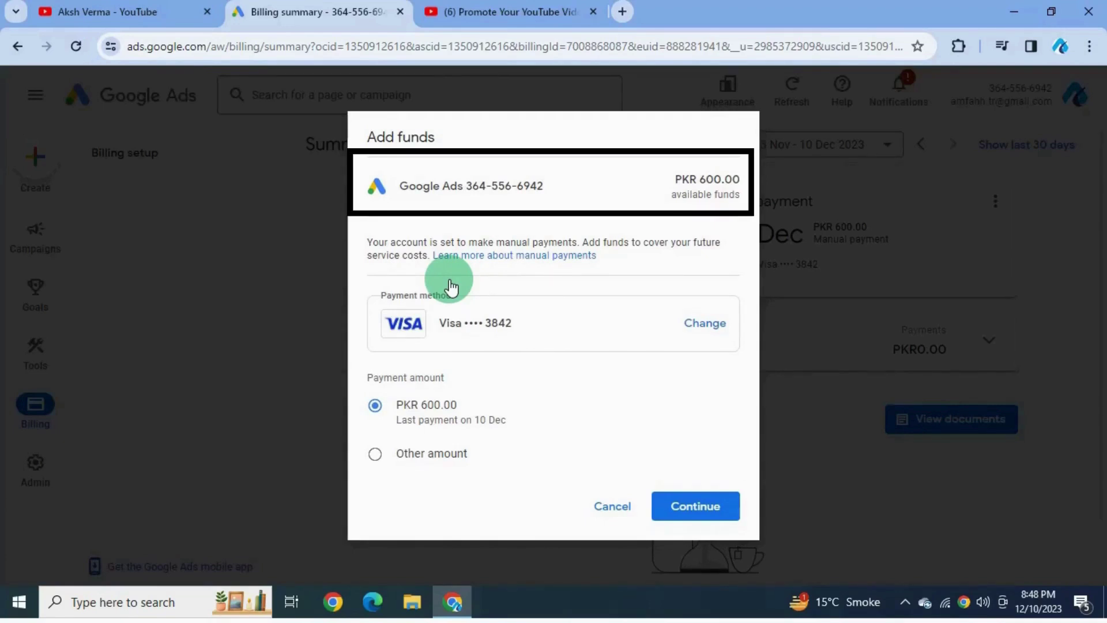
left_click(678, 505)
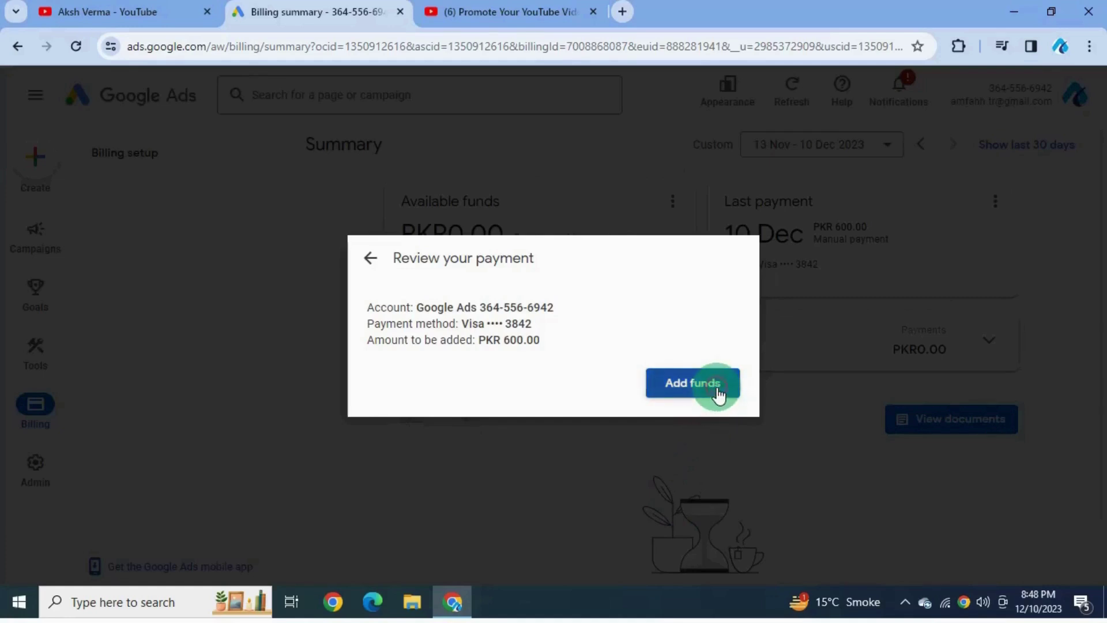
left_click(718, 395)
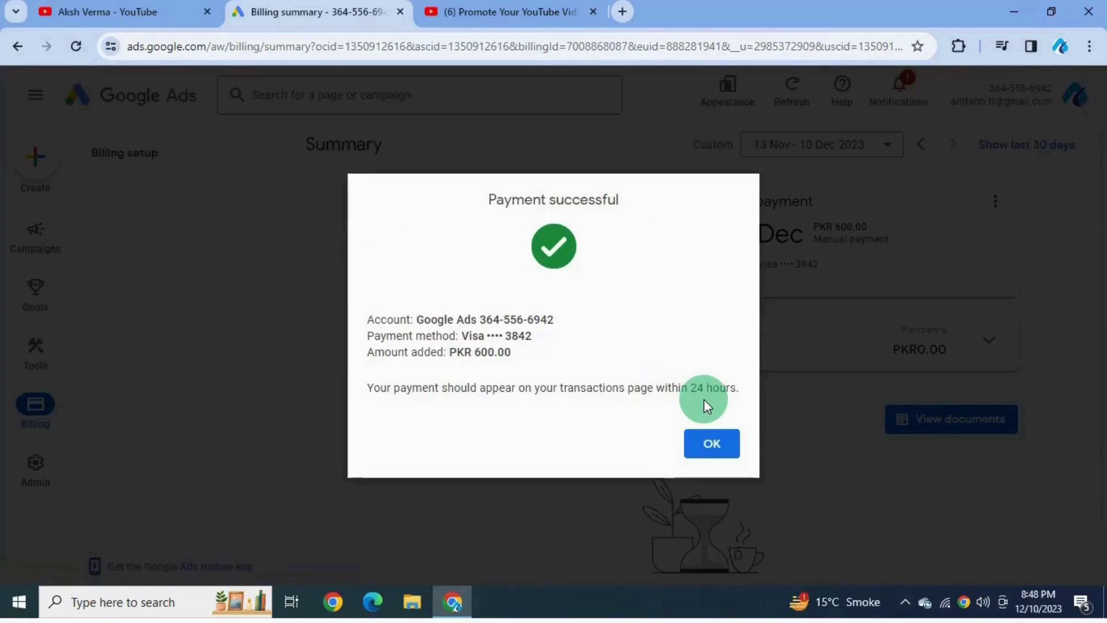
left_click(712, 453)
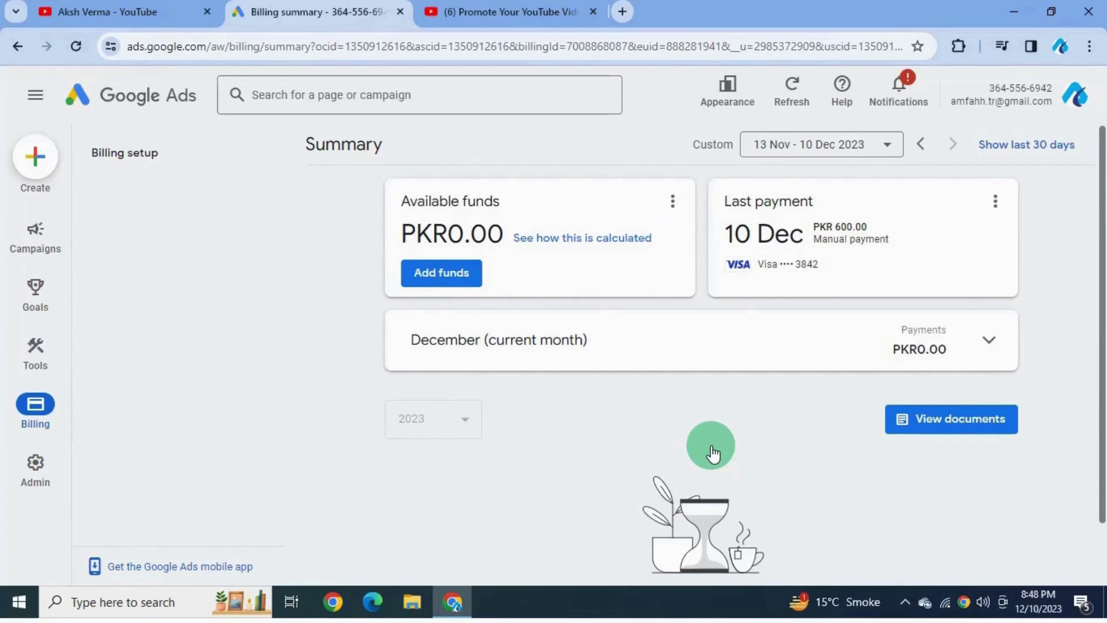
Step: Go through the account overview back to the billing Summary showing PKR1,200.00 available
scroll(713, 454, "down", 1)
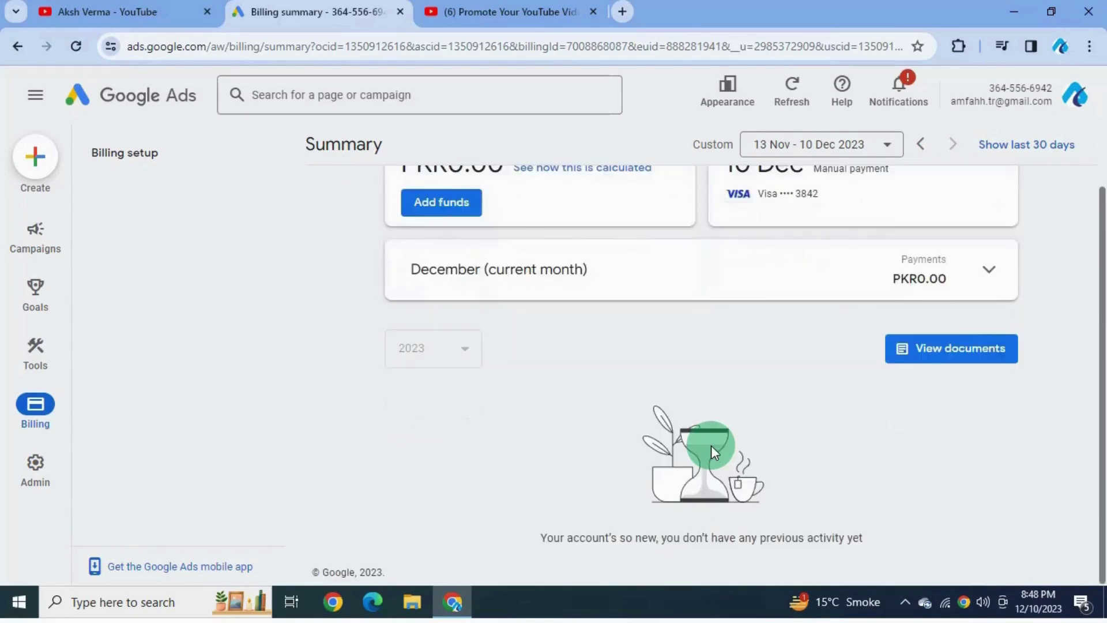
scroll(712, 445, "up", 1)
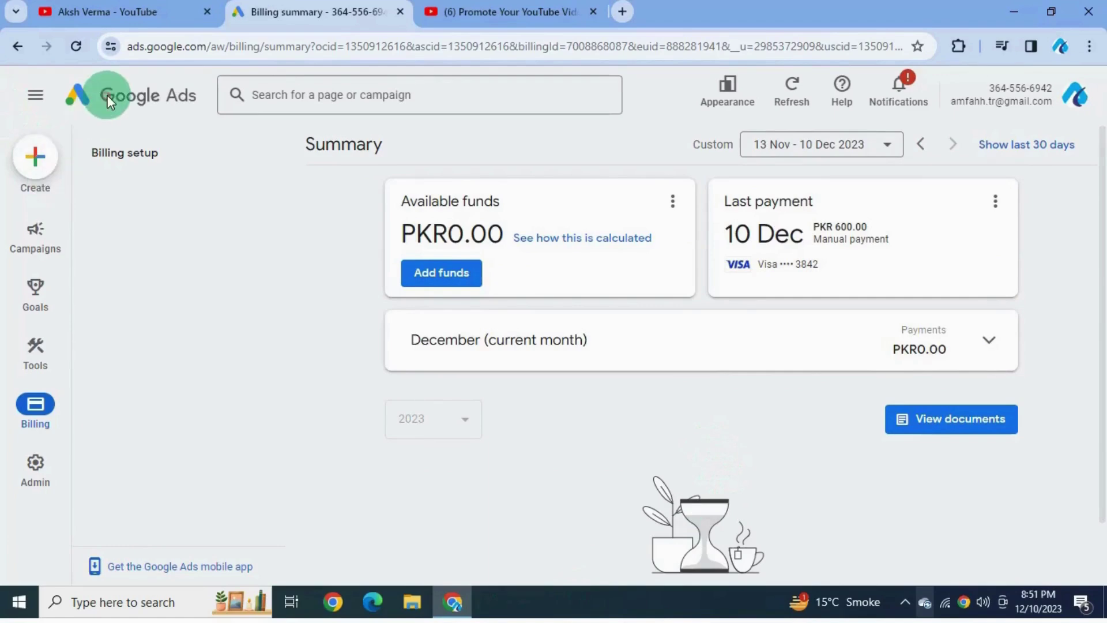
left_click(107, 95)
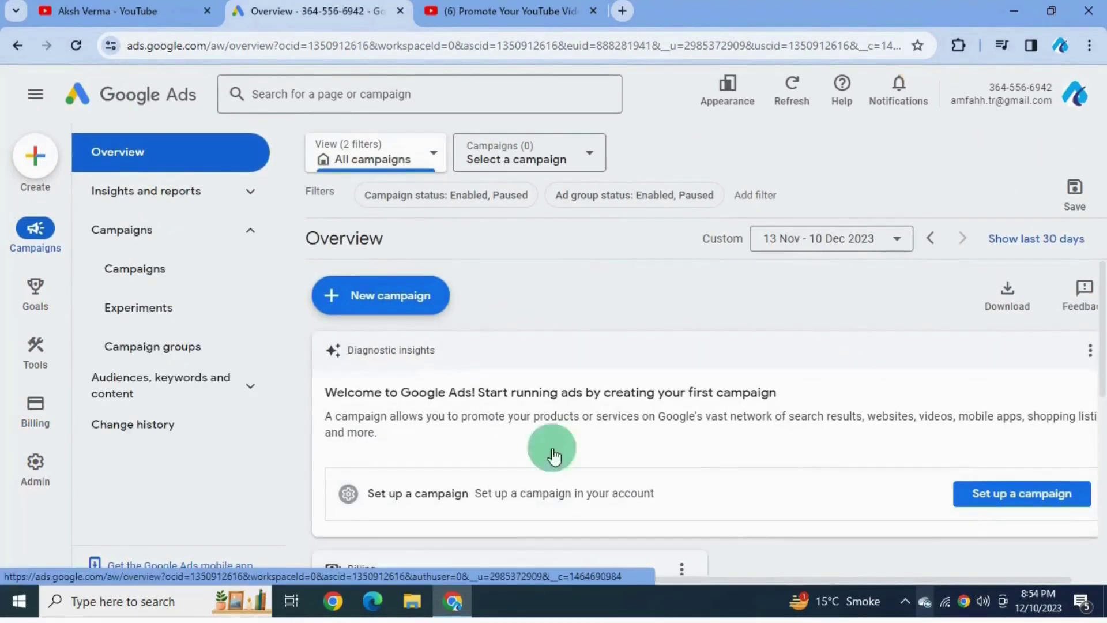
scroll(554, 456, "down", 5)
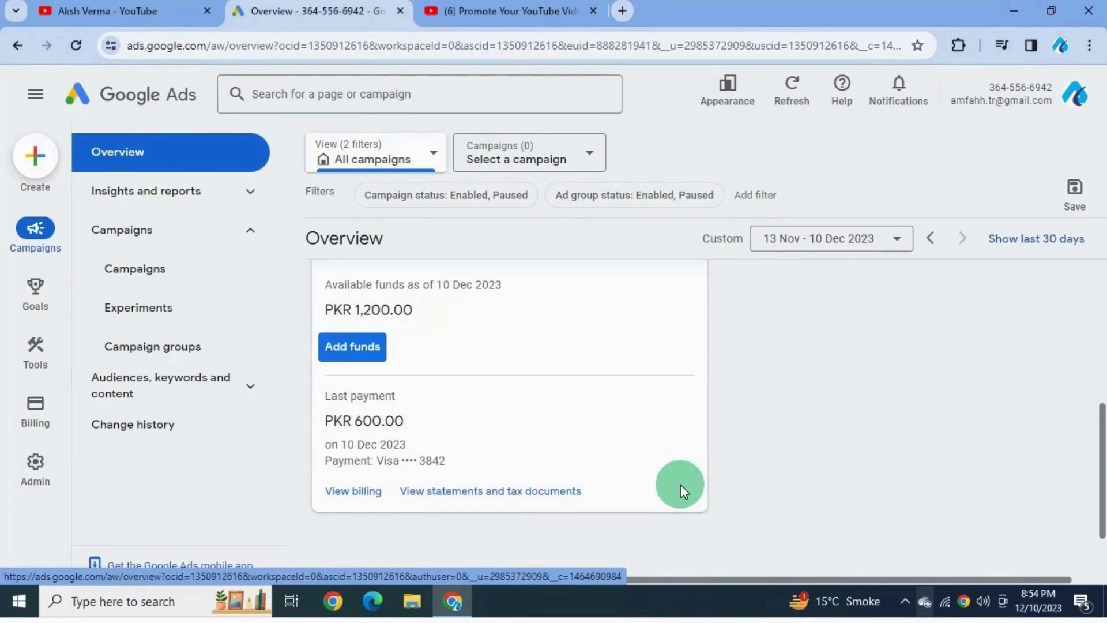
left_click(45, 456)
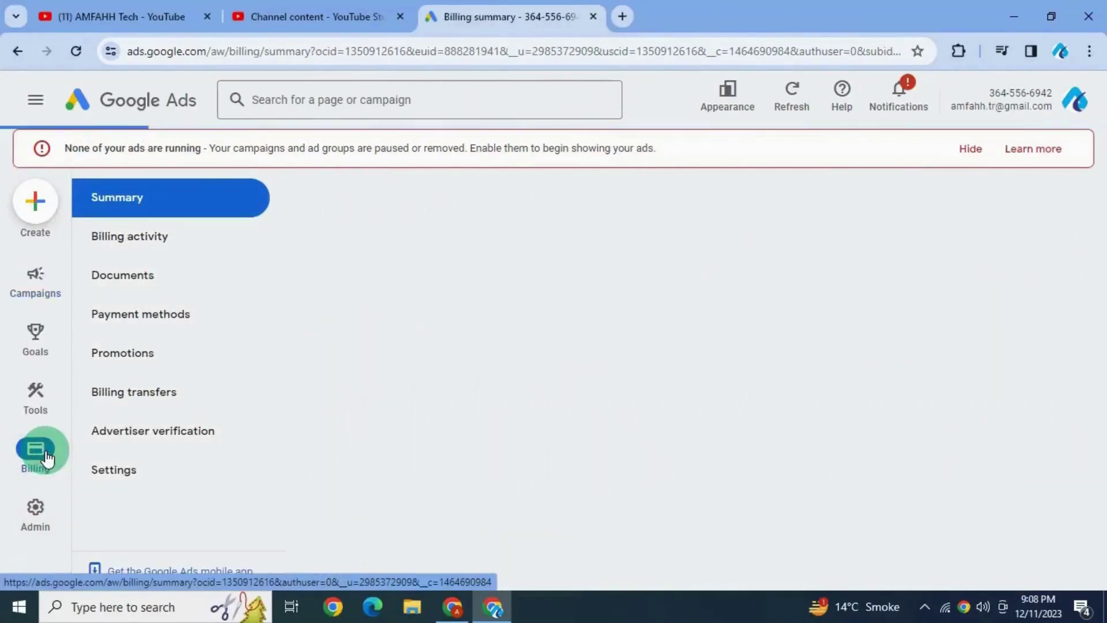
left_click(689, 310)
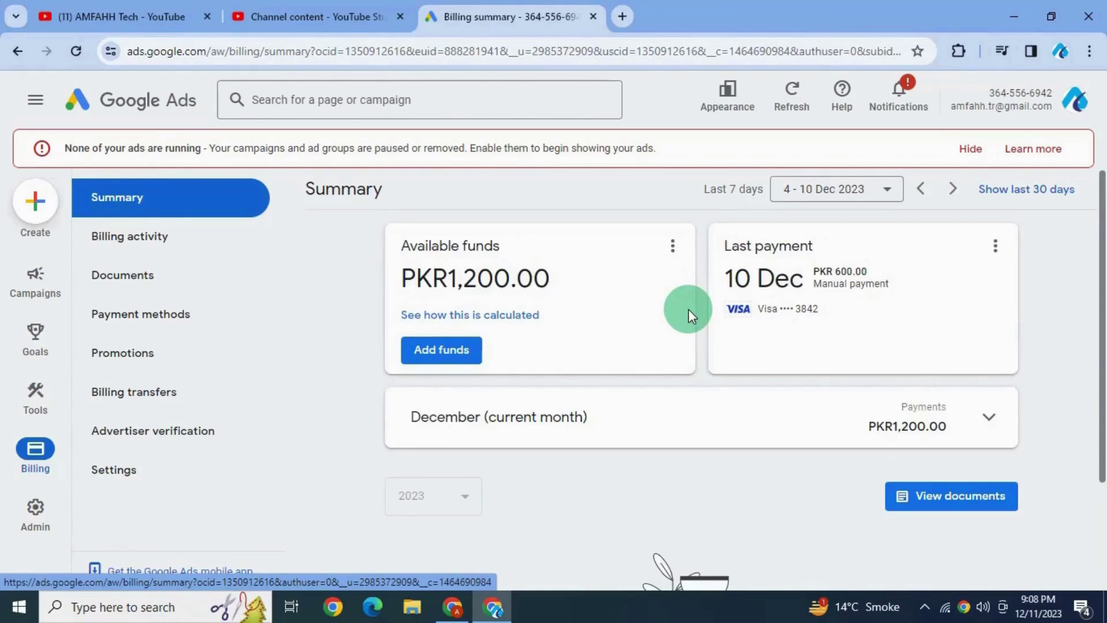